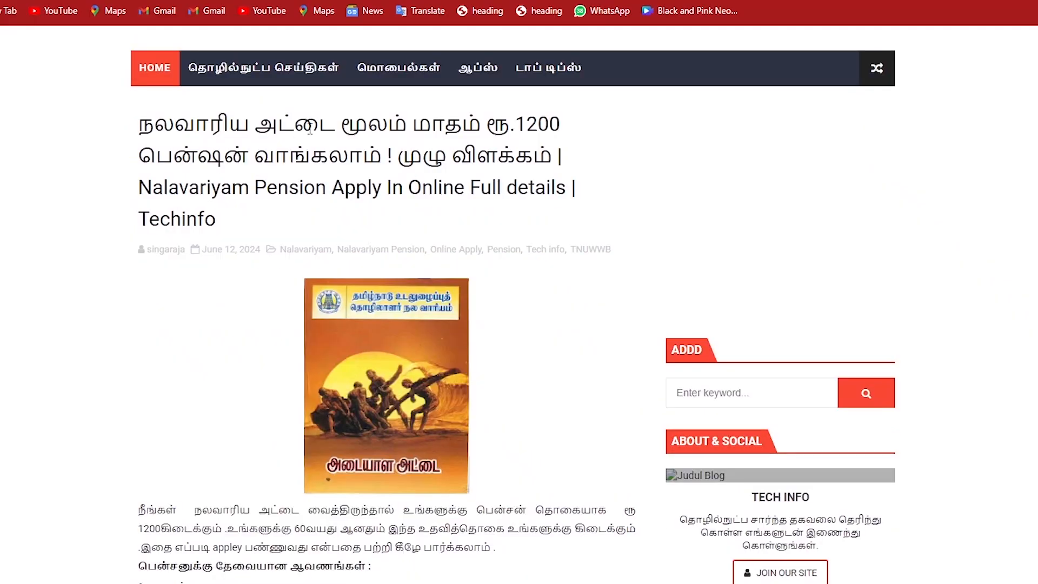
Step: Scroll the Techinfo article down to its pension links and follow the pension application link
scroll(309, 130, "down", 15)
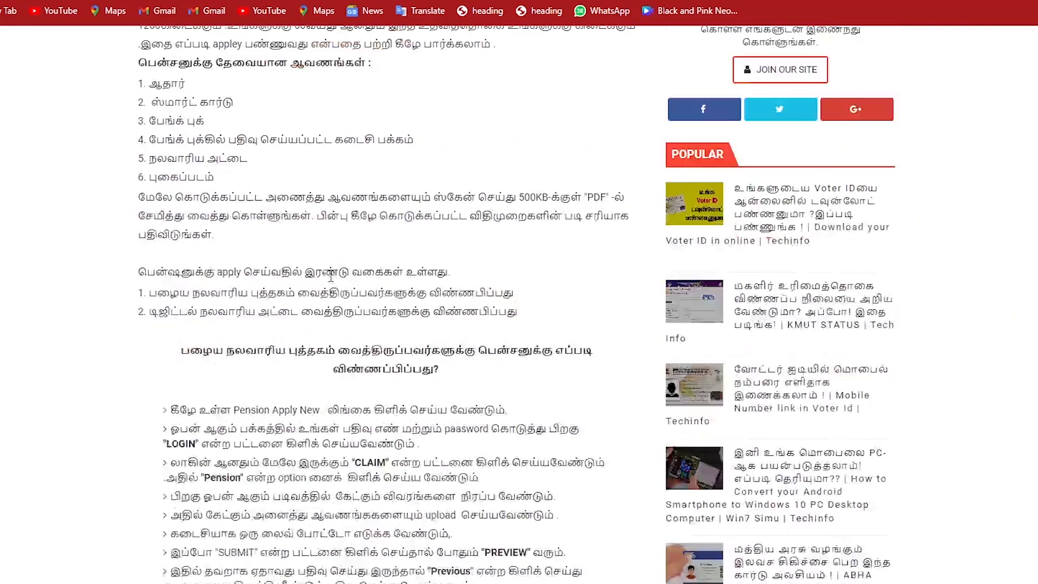
scroll(302, 280, "down", 5)
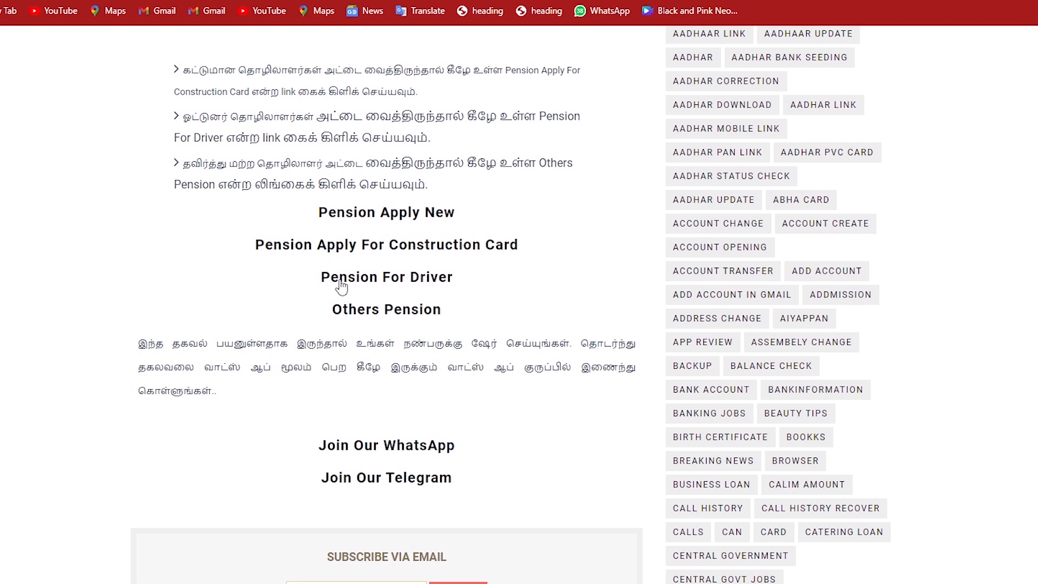
left_click(402, 319)
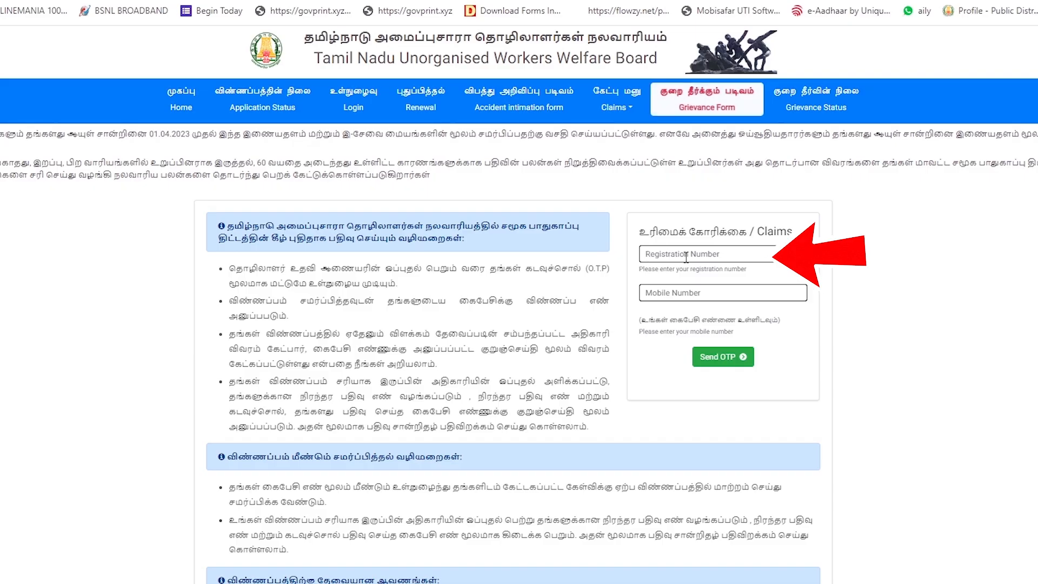
Step: Select the Claims page's Mobile Number field, then return to the article's four pension links
left_click(666, 288)
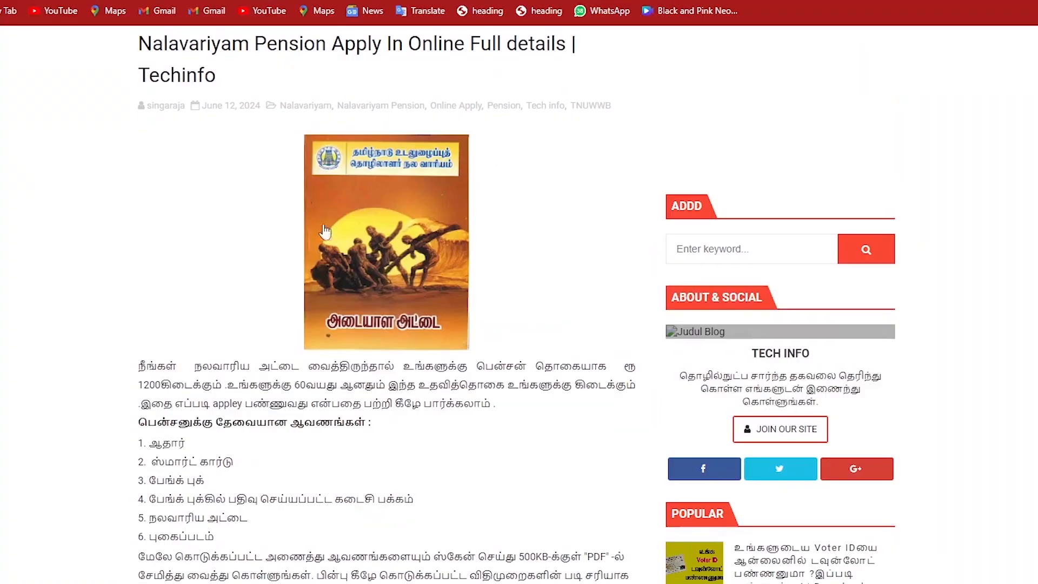
scroll(332, 285, "down", 8)
scroll(332, 285, "down", 10)
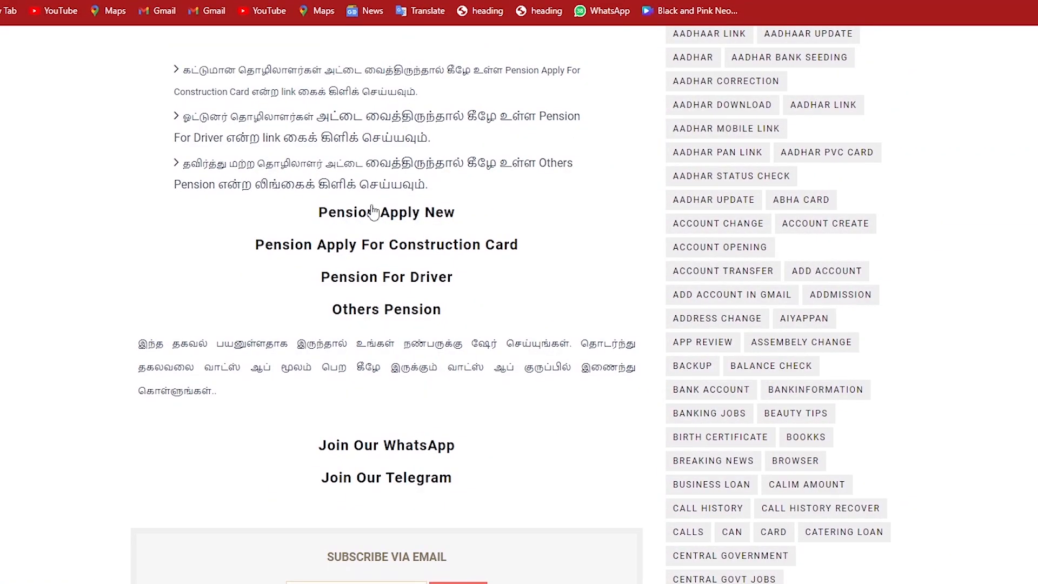
Step: Follow the article's Pension Apply link to the welfare board portal's member dashboard
left_click(270, 258)
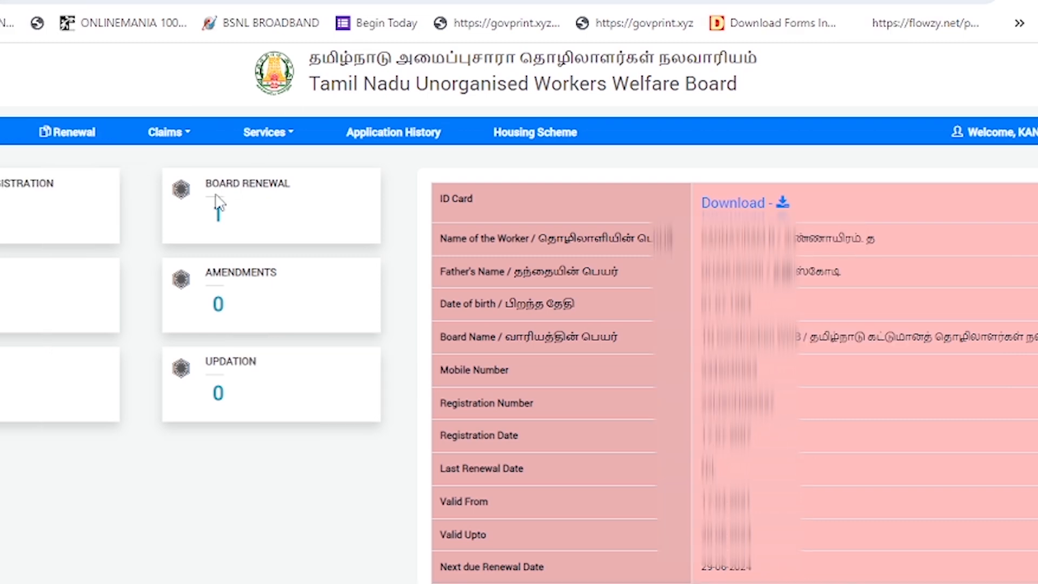
Step: Open Form CC via Claims > Pension and look through the prefilled personal details
left_click(178, 141)
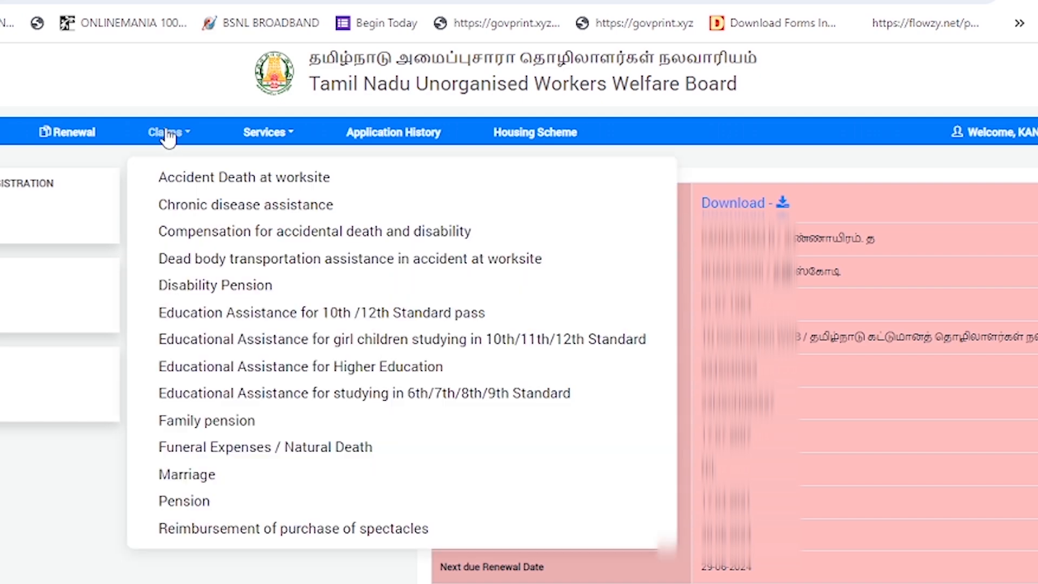
left_click(198, 499)
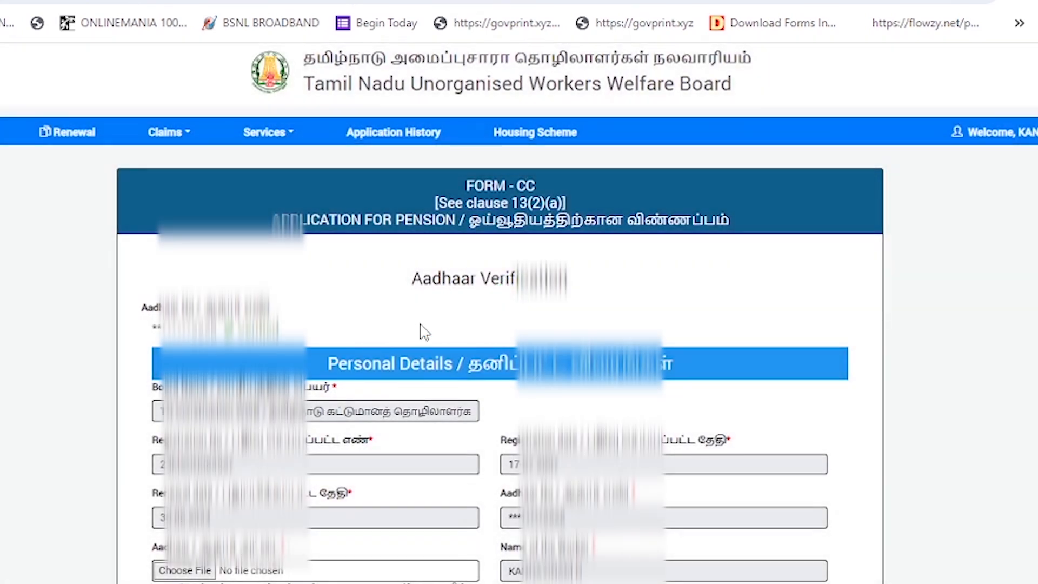
scroll(425, 331, "down", 4)
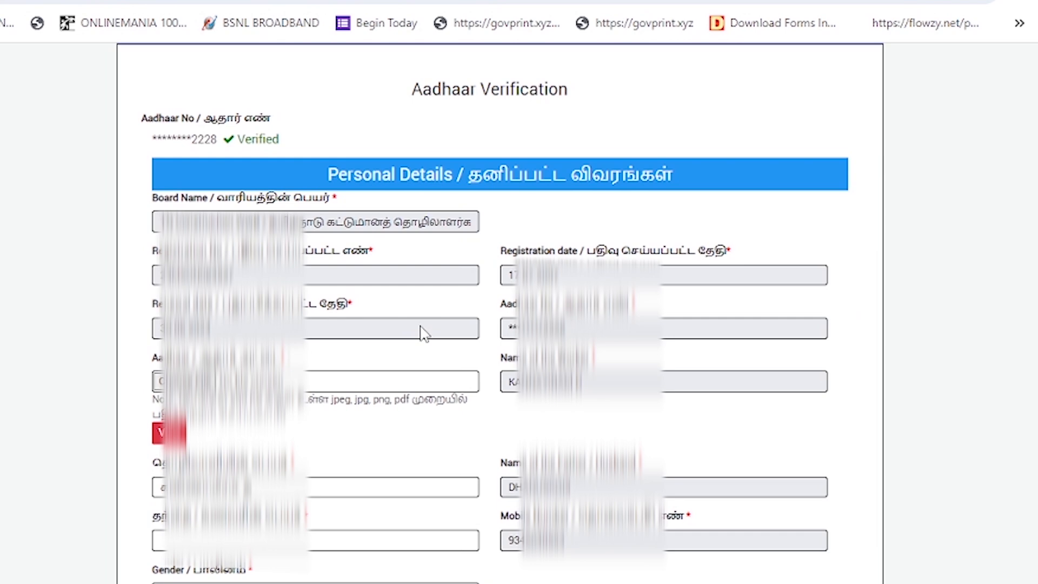
scroll(423, 327, "down", 4)
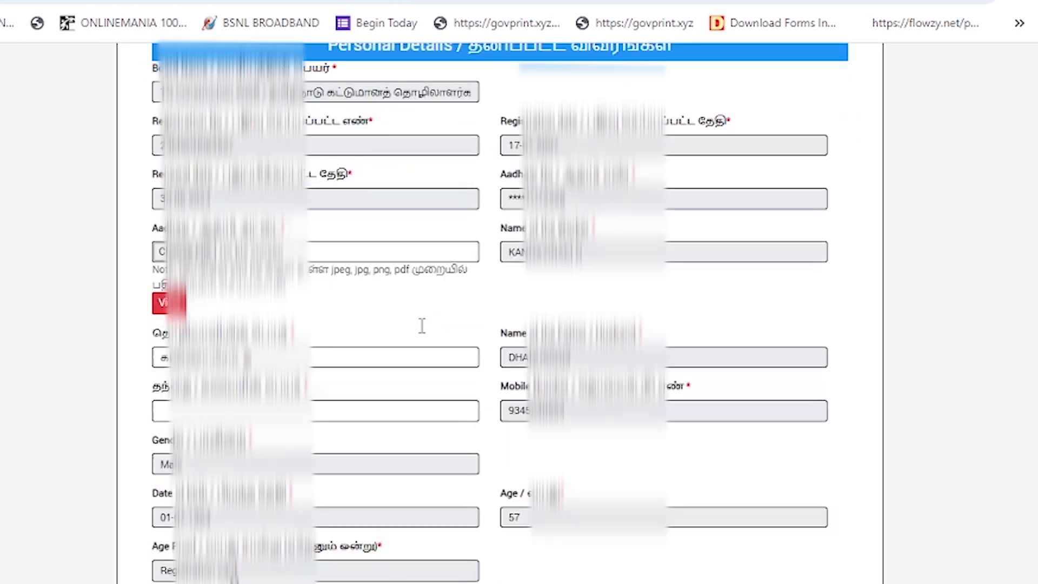
scroll(421, 325, "down", 2)
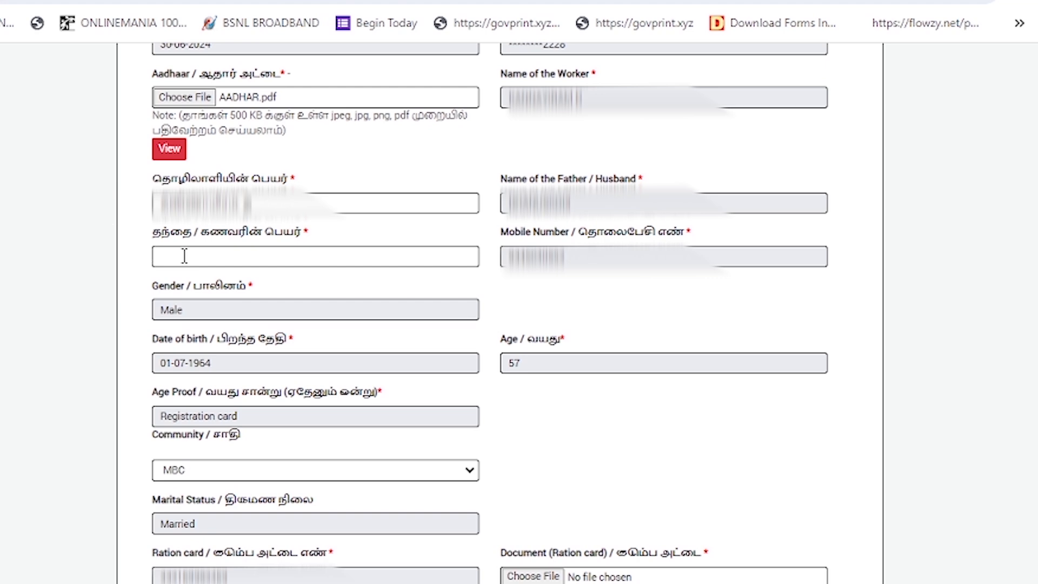
scroll(185, 256, "up", 5)
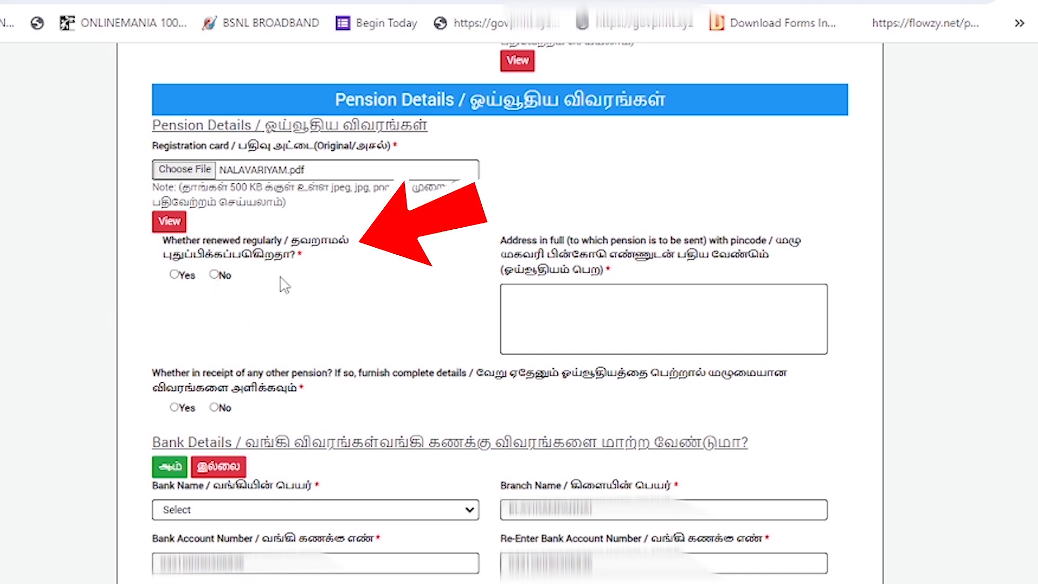
left_click(175, 274)
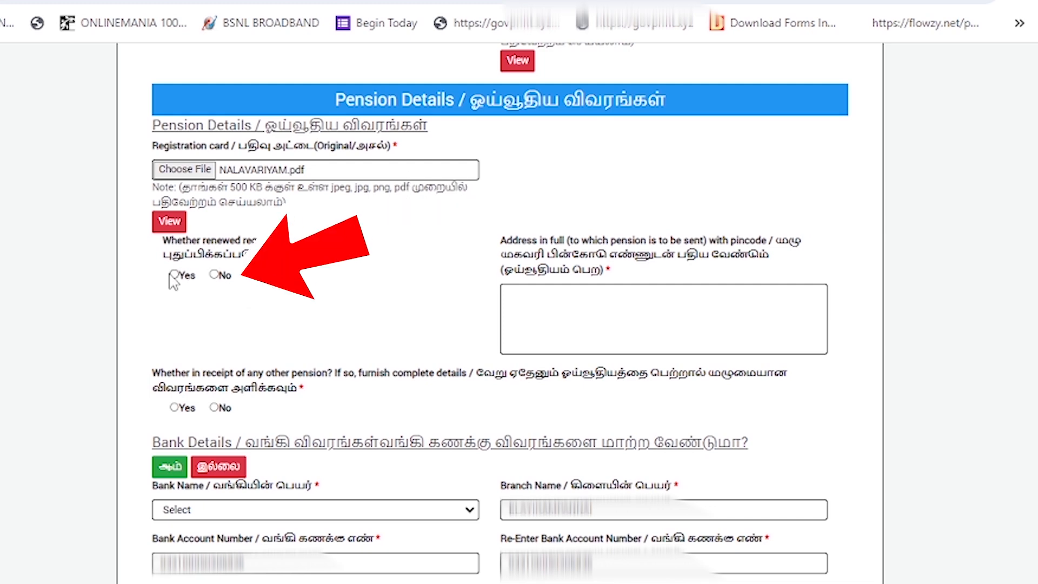
left_click(594, 319)
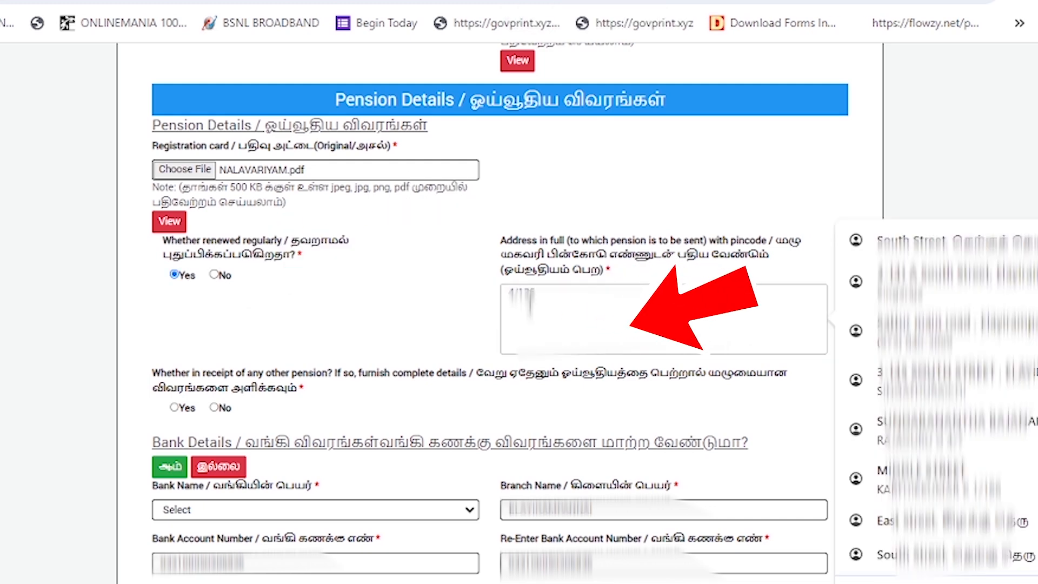
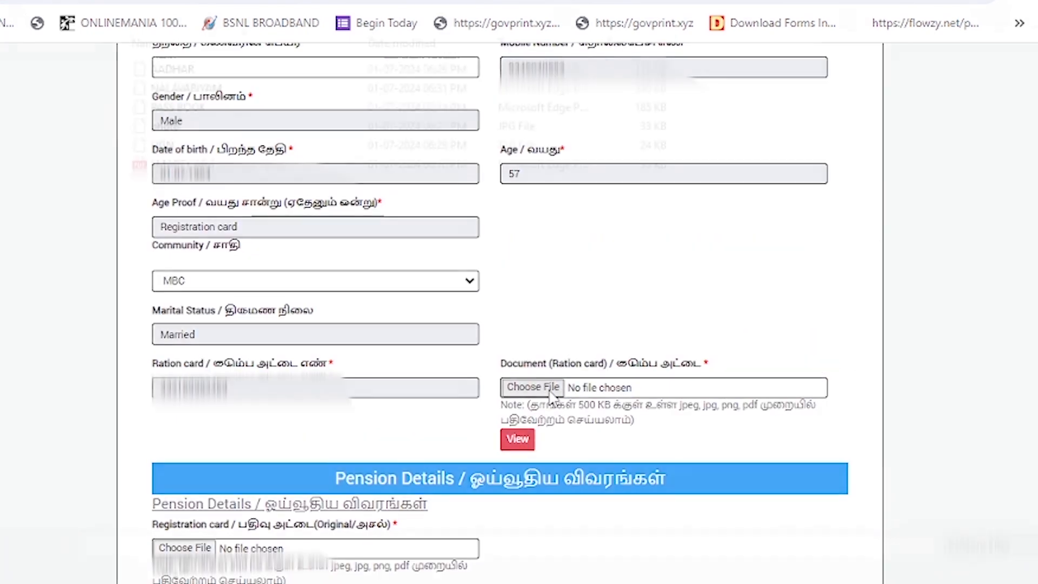
Step: Upload the smart card file as the ration card document and answer No to other pension
left_click(546, 387)
double_click(234, 162)
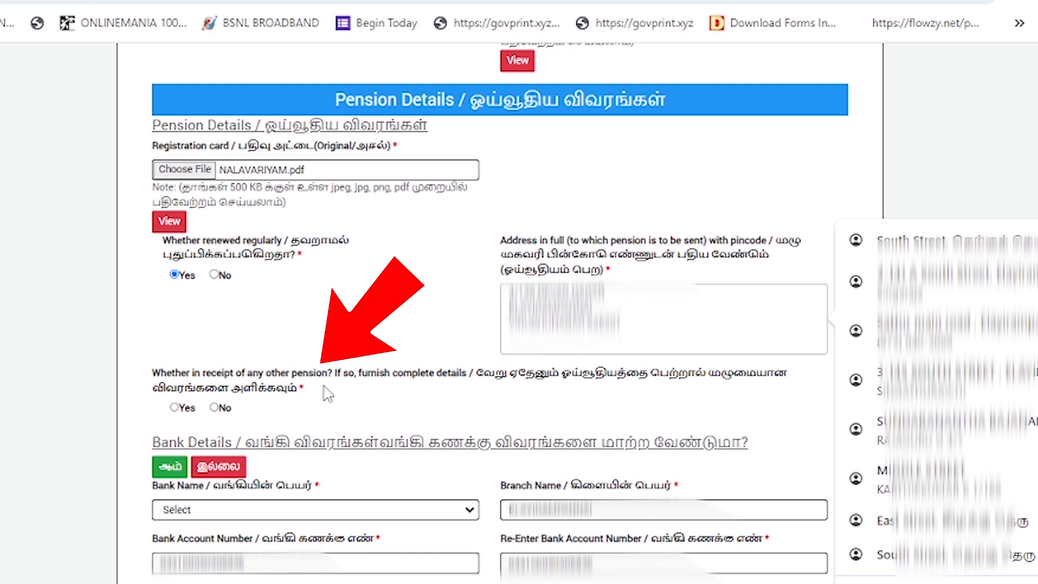
scroll(325, 393, "down", 2)
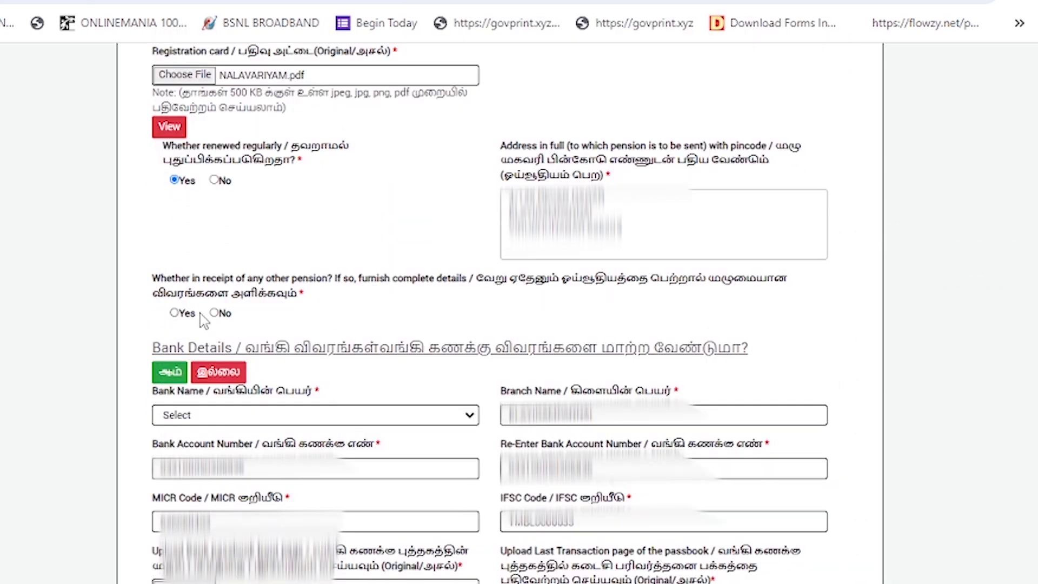
left_click(214, 313)
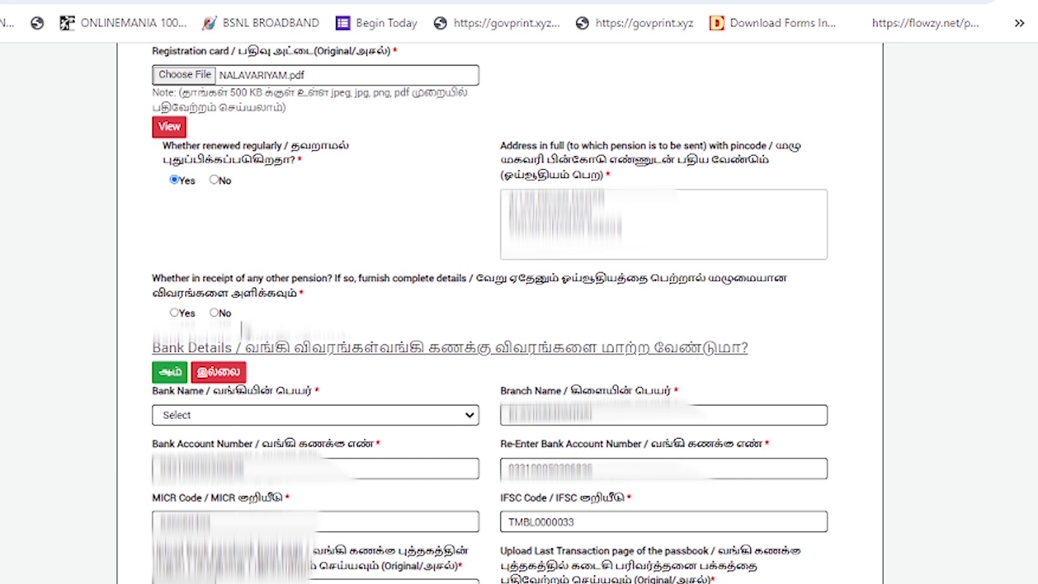
left_click(214, 313)
Step: Change the bank to TAMILNADU GRAMA BANK and fill in account number, confirmation, MICR and IFSC
scroll(192, 397, "down", 2)
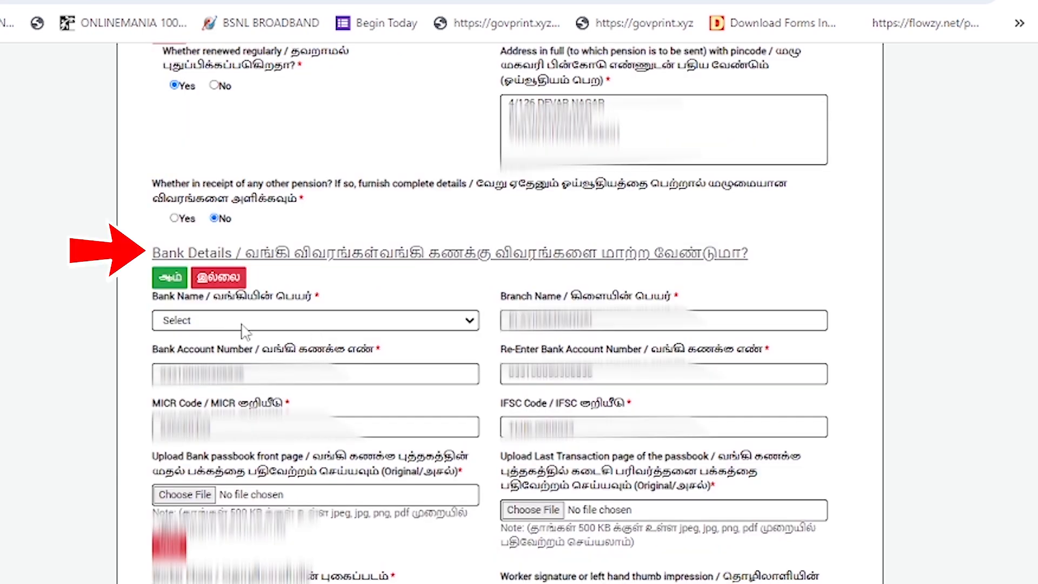
left_click(172, 285)
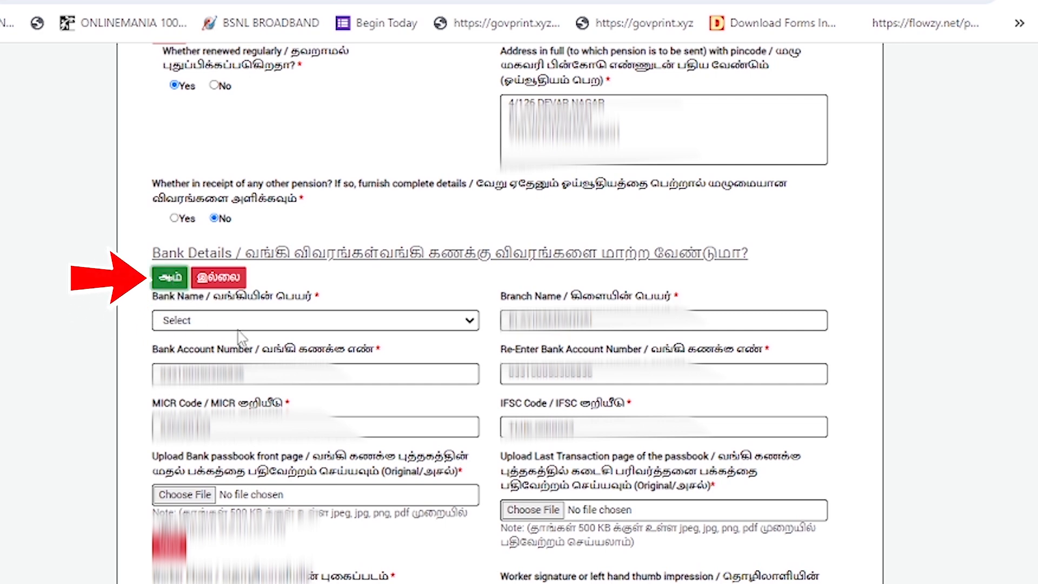
left_click(176, 322)
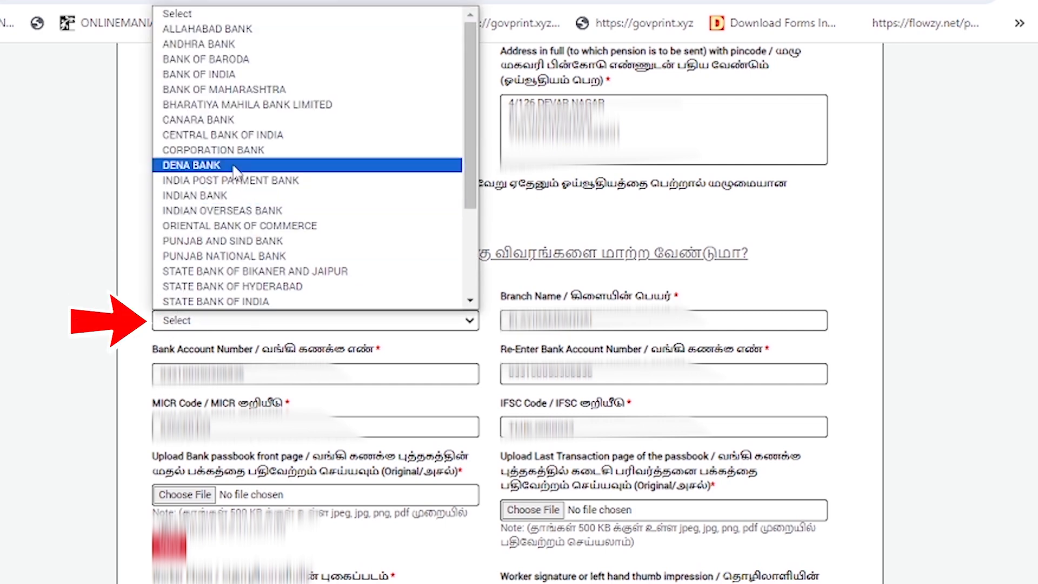
scroll(244, 141, "down", 3)
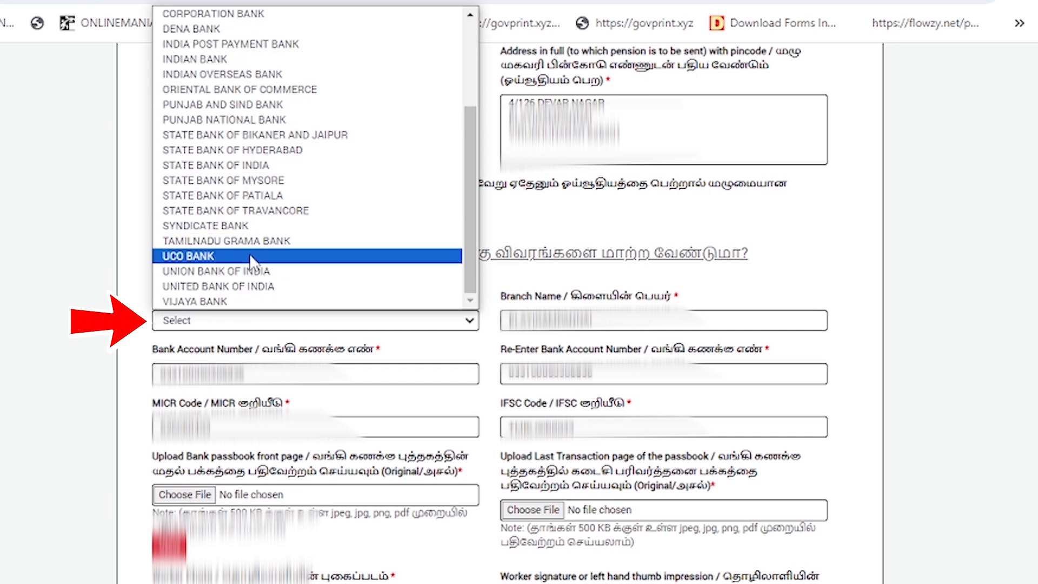
left_click(265, 242)
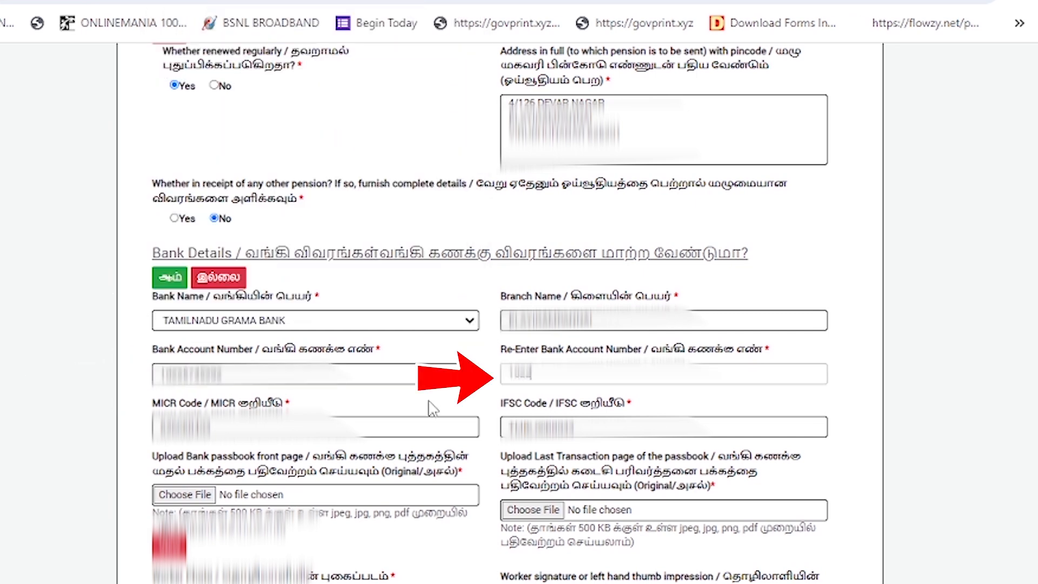
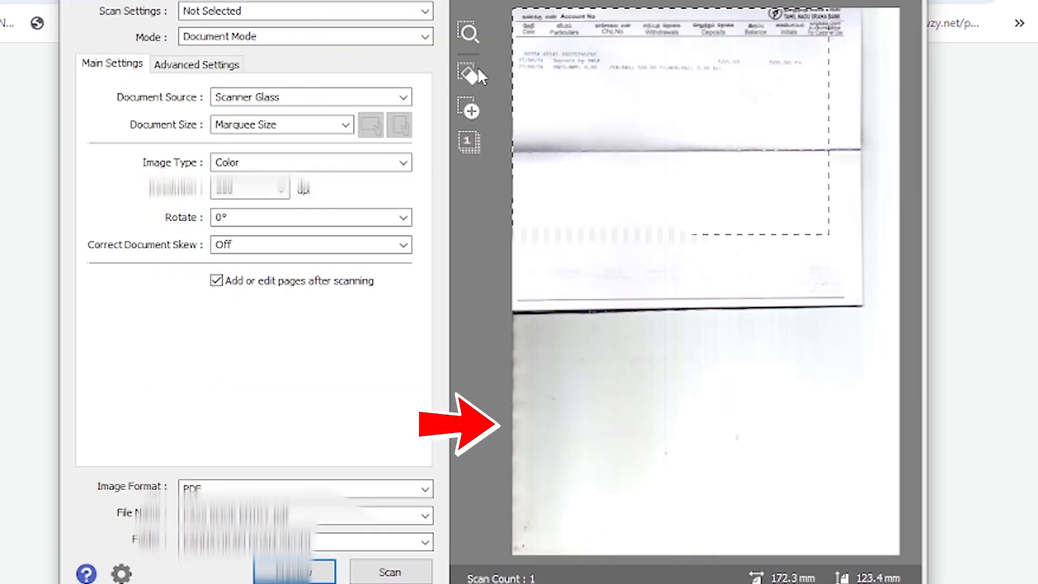
Step: In Epson Scan, replace the marquee with one around the upper passbook page and scan it
left_click(470, 73)
left_click_drag(867, 309, 513, 8)
left_click(400, 572)
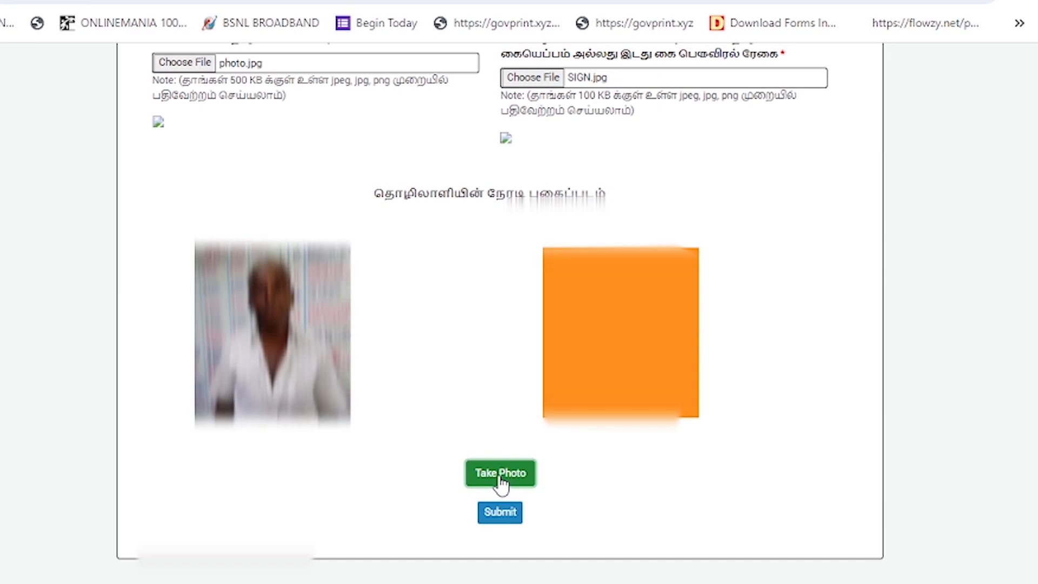
Step: Attach photo.jpg as the worker photo
left_click(501, 483)
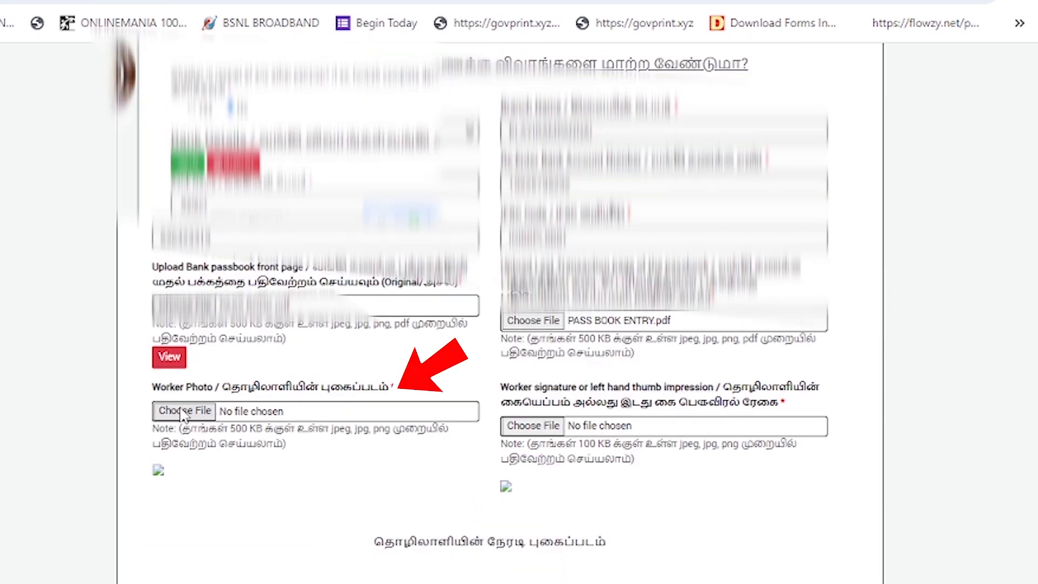
left_click(182, 413)
type("photo")
left_click(1000, 581)
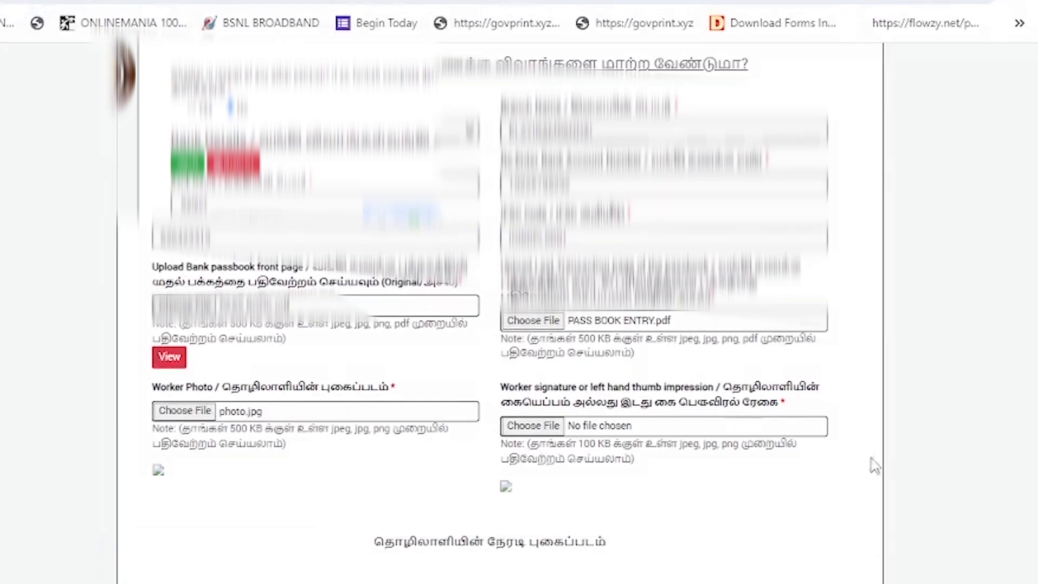
Step: Attach SIGN.jpg as the signature and capture the worker's live webcam photo
left_click(534, 426)
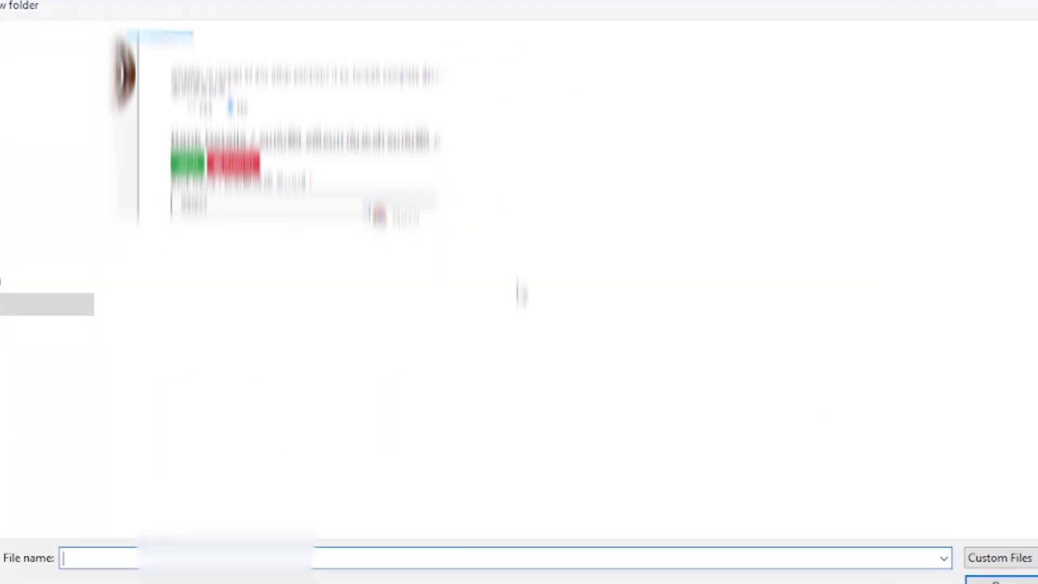
type("SIGN")
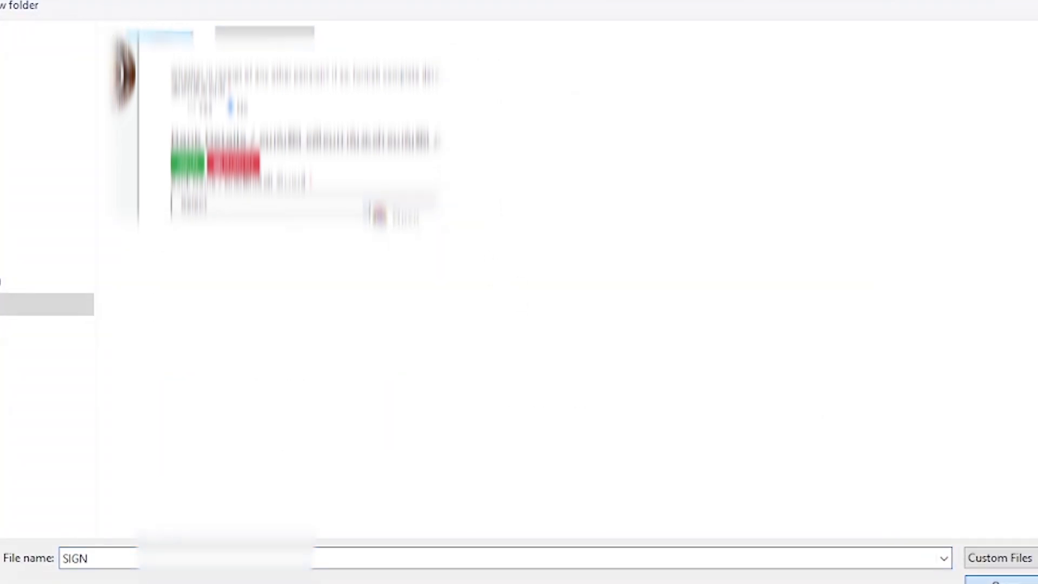
key("Return")
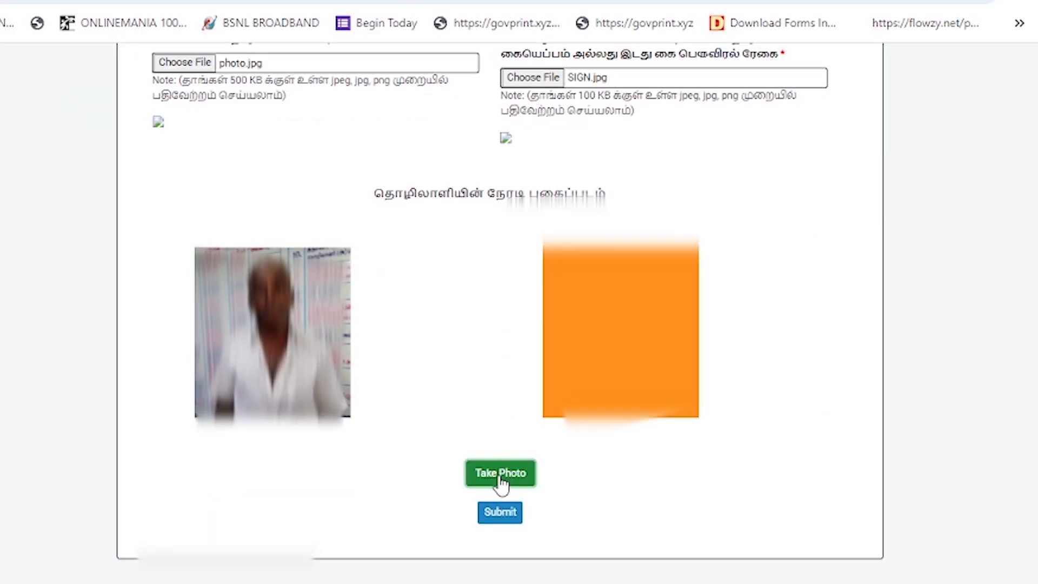
left_click(499, 476)
left_click(507, 515)
Step: Submit the pension claim with the declaration accepted, then print the application status page
left_click(490, 511)
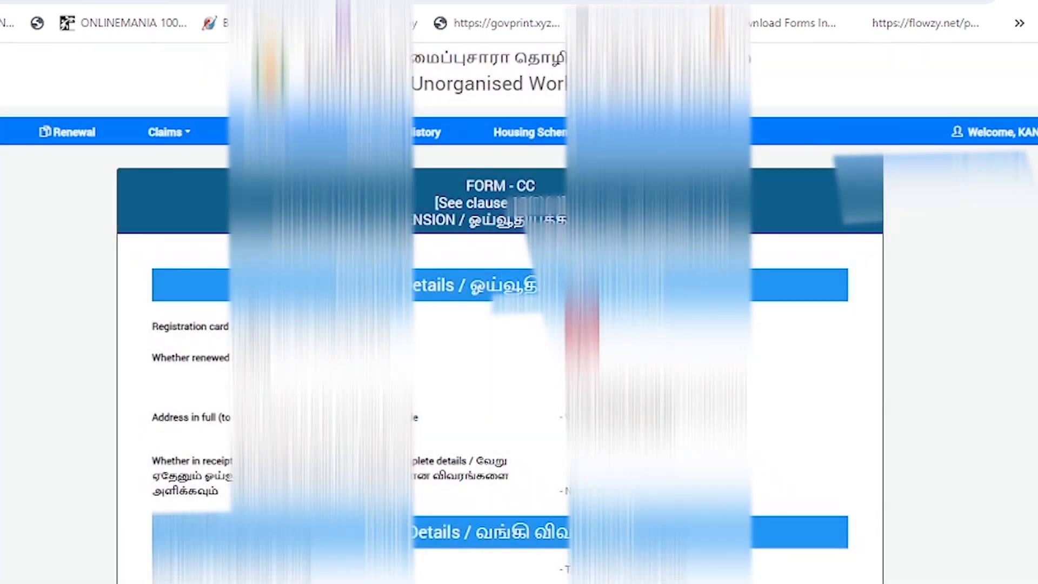
scroll(492, 513, "down", 10)
scroll(500, 314, "down", 15)
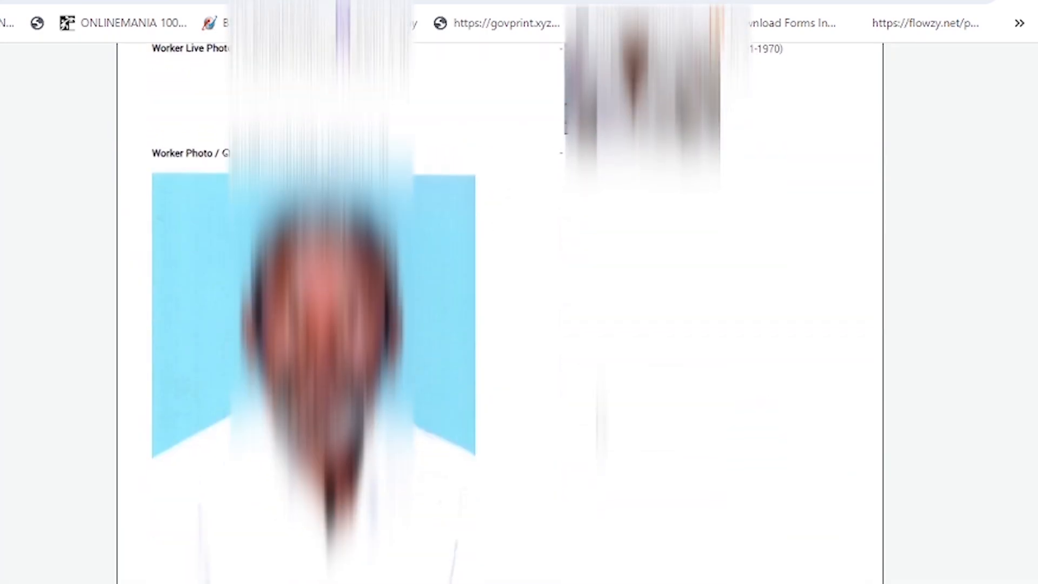
left_click(157, 336)
scroll(324, 379, "down", 2)
left_click(537, 519)
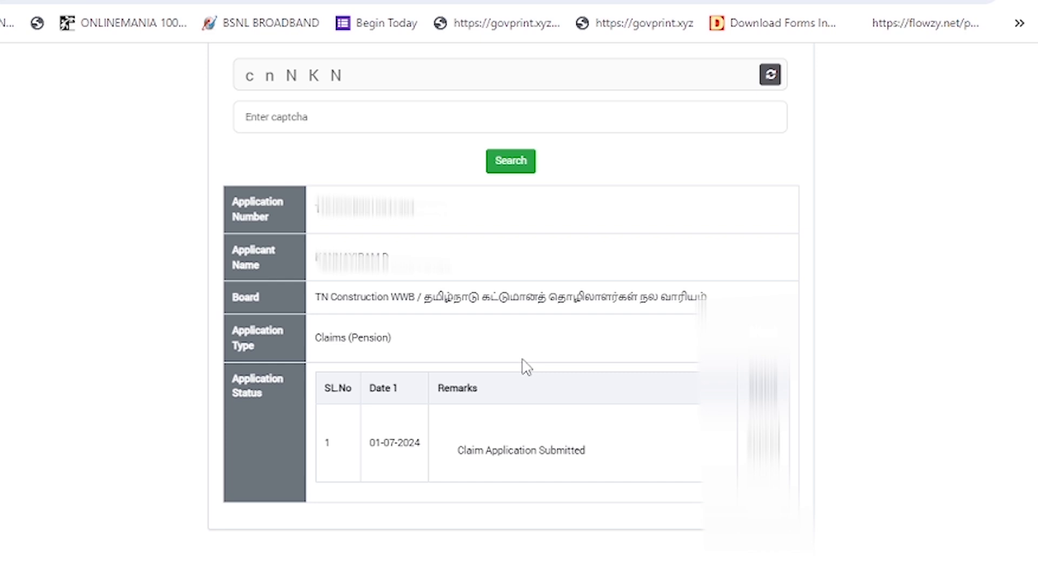
key("ctrl+p")
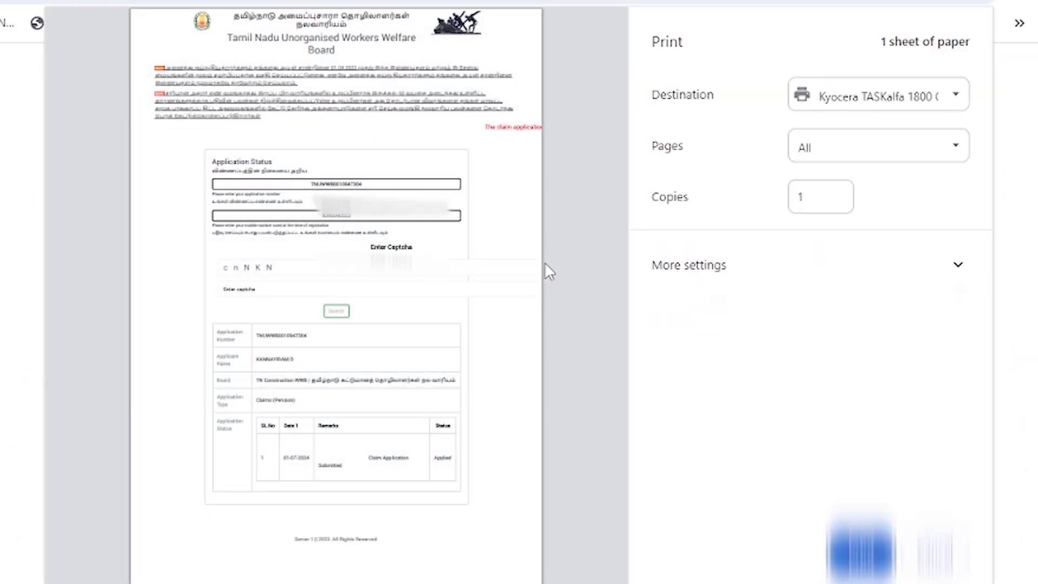